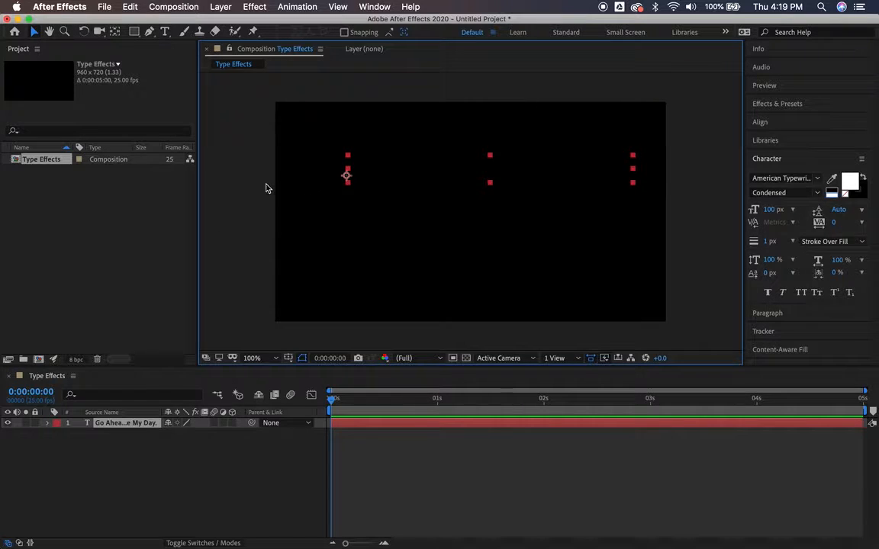
# Preview the finished typewriter text animation in the Type Effects composition, then stop playback
pyautogui.click(389, 445)
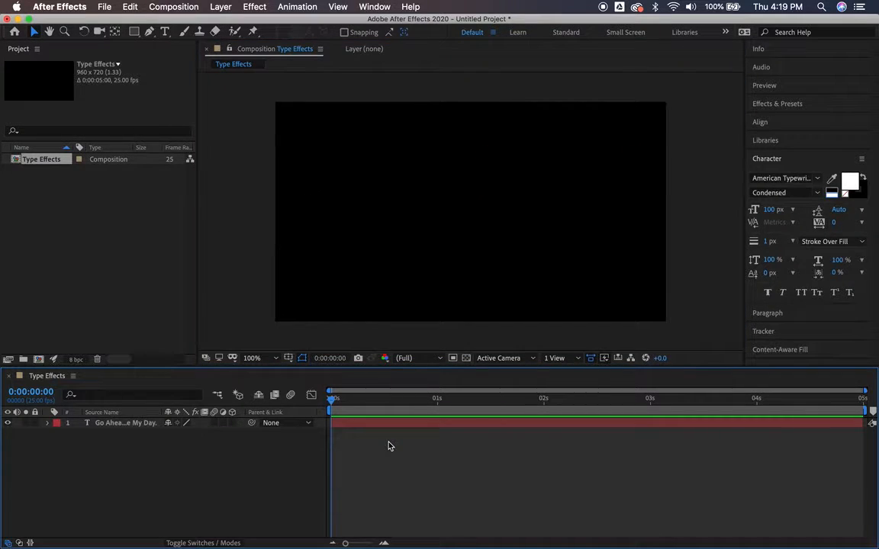
pyautogui.press('space')
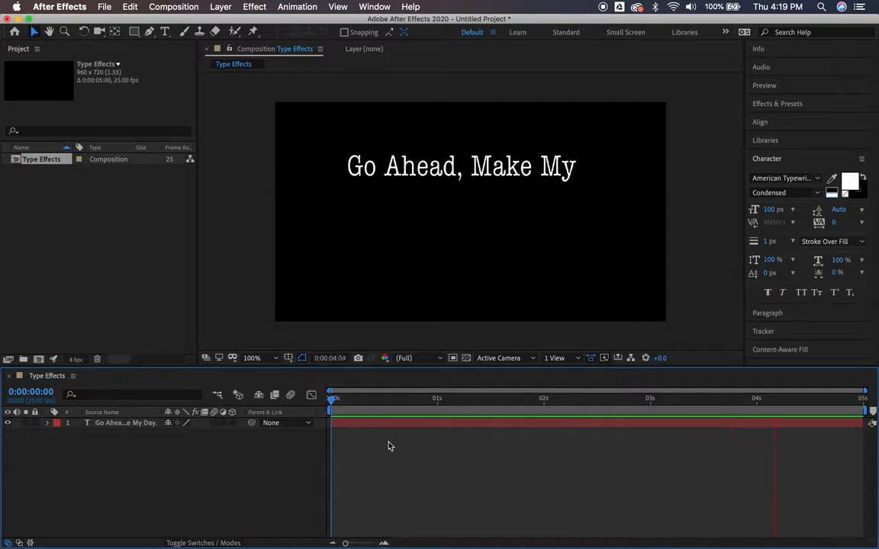
pyautogui.press('space')
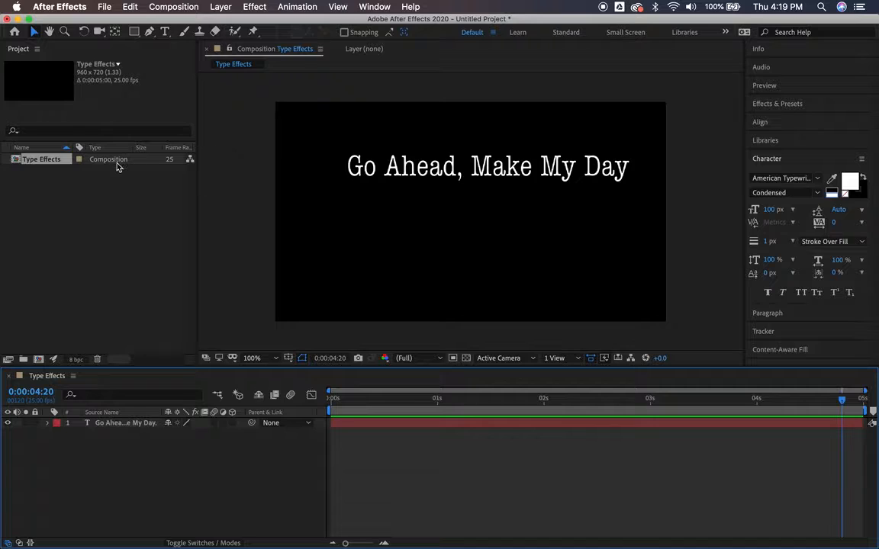
# Start a new project without saving the changes to the current one
pyautogui.click(103, 7)
pyautogui.moveTo(130, 7)
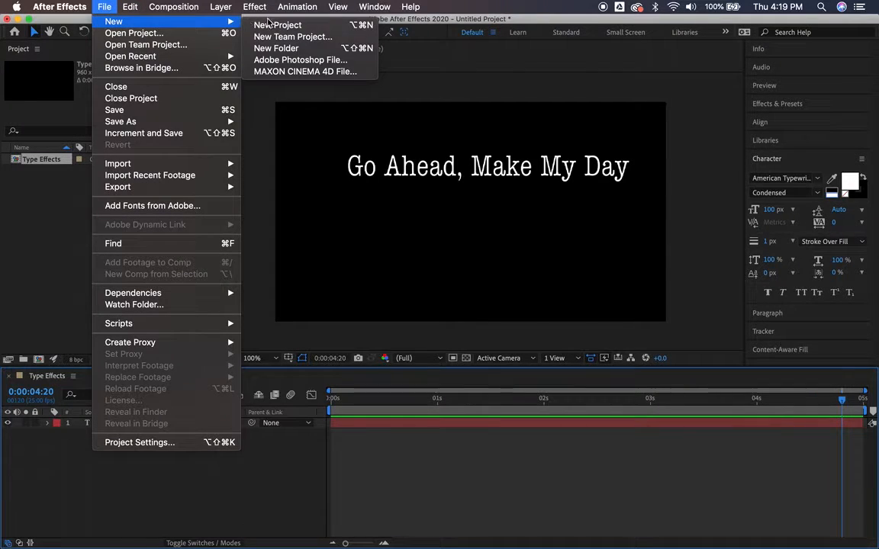
pyautogui.click(274, 25)
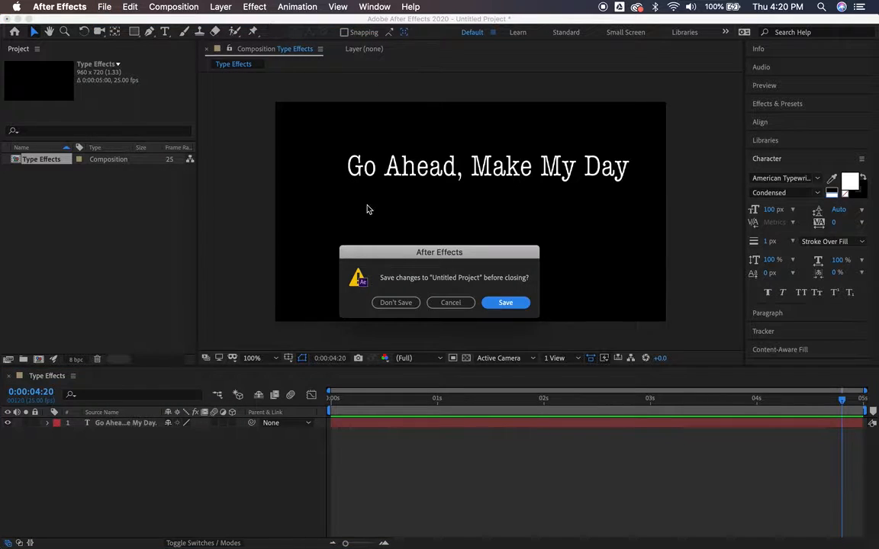
pyautogui.click(392, 305)
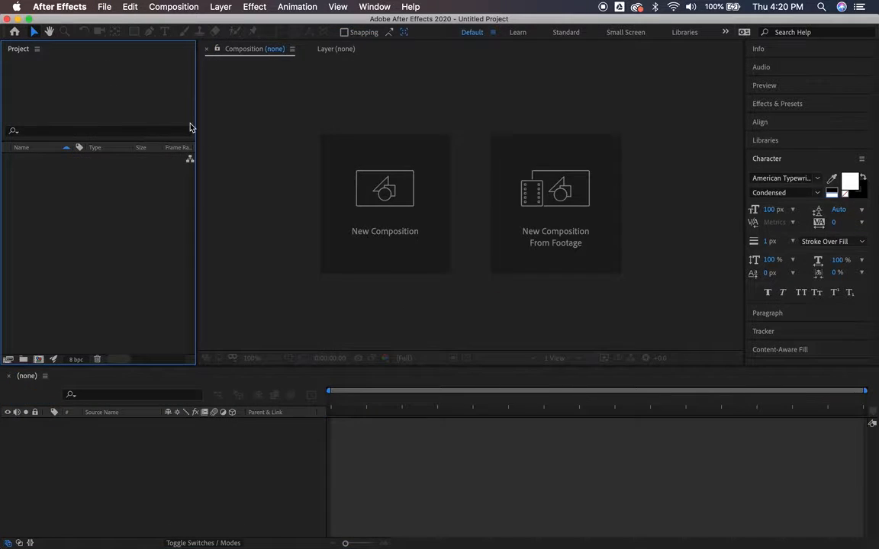
# Create a five-second composition named "Typewriter effect" with the DVCPRO HD 720 25 preset
pyautogui.click(38, 360)
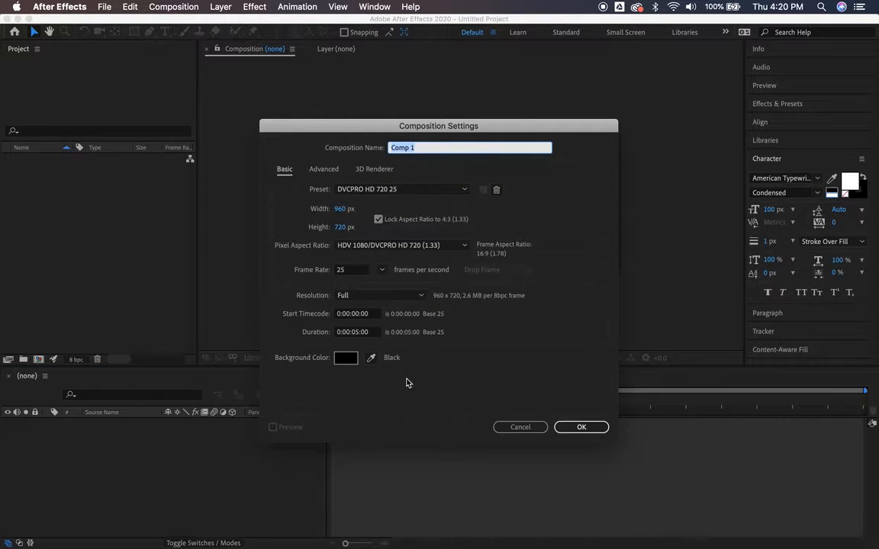
pyautogui.click(361, 334)
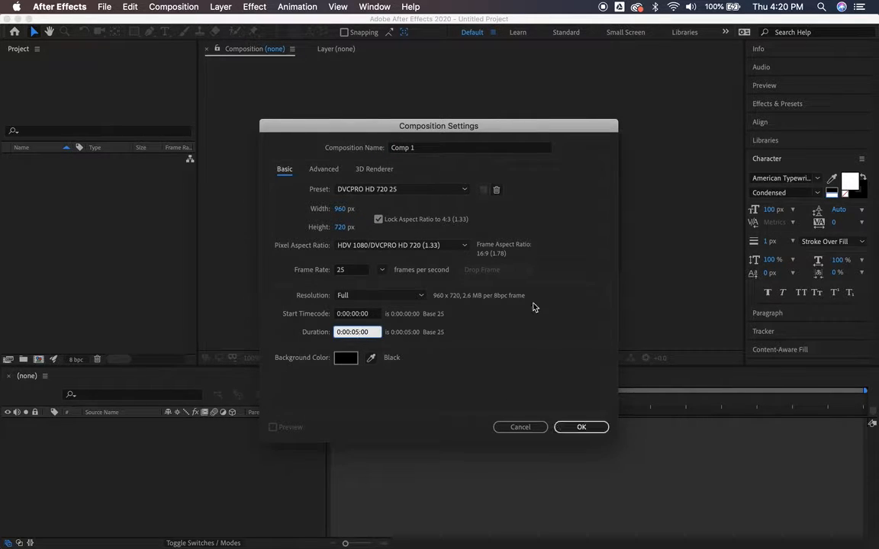
pyautogui.click(470, 140)
pyautogui.click(467, 147)
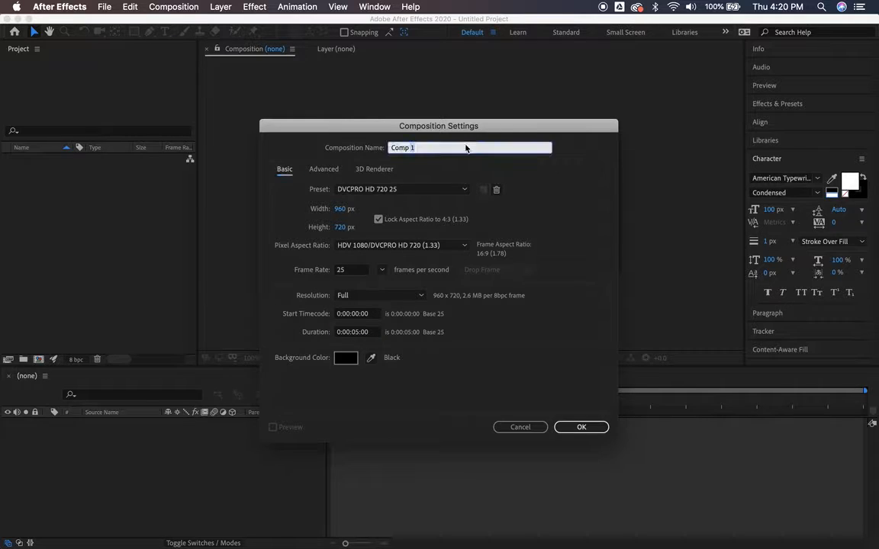
pyautogui.tripleClick(466, 148)
pyautogui.write('Typewriter effect')
pyautogui.click(582, 427)
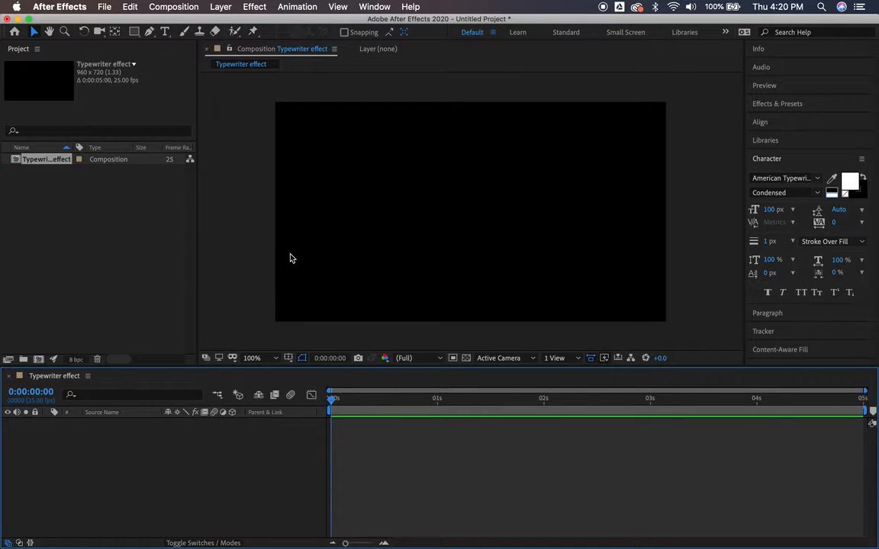
# Add a text layer reading "Go ahead, make my day." and move it to the middle of the frame
pyautogui.click(164, 32)
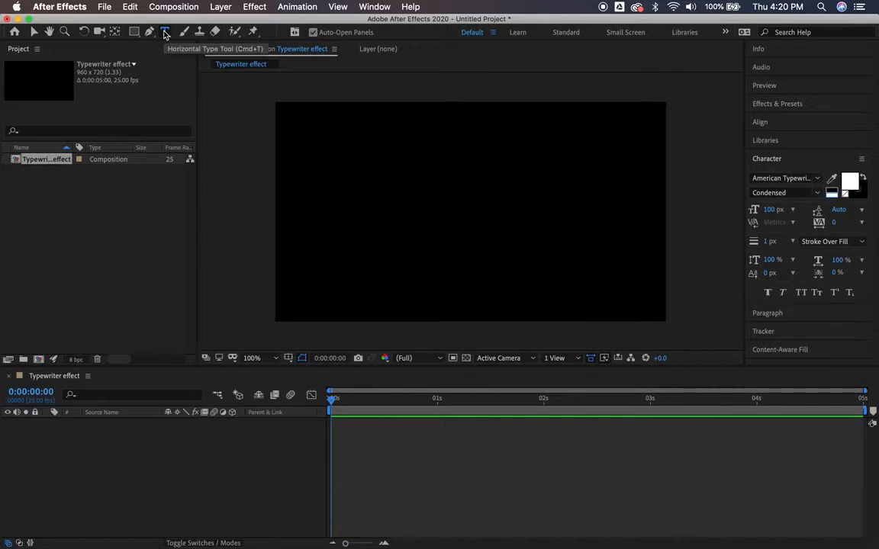
pyautogui.click(818, 180)
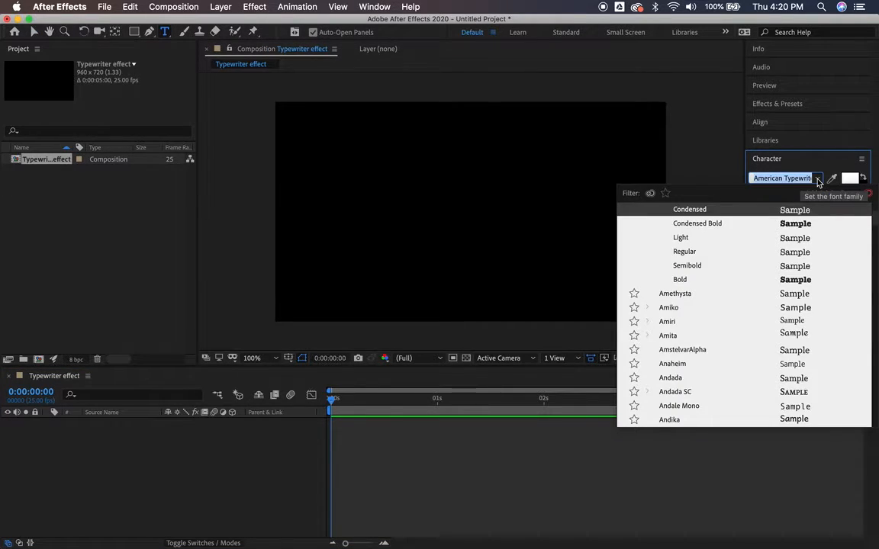
pyautogui.click(649, 134)
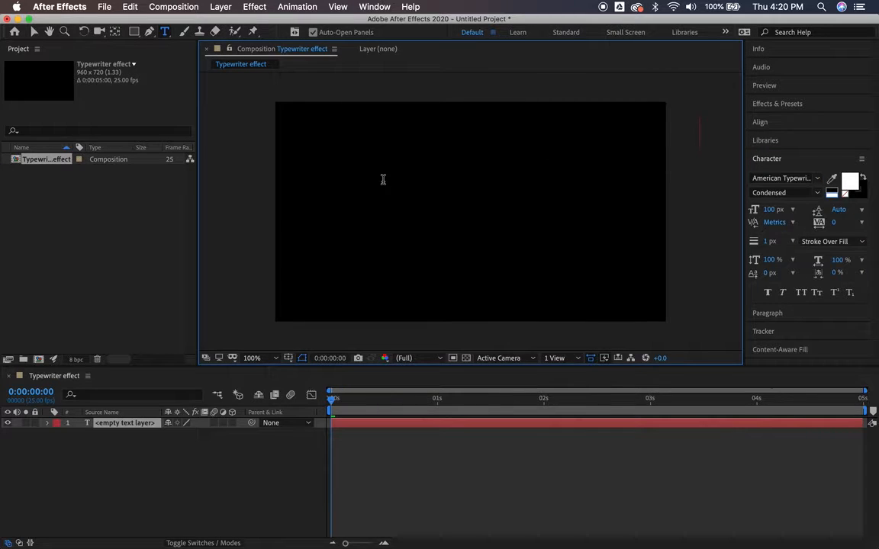
pyautogui.click(319, 187)
pyautogui.write('Go')
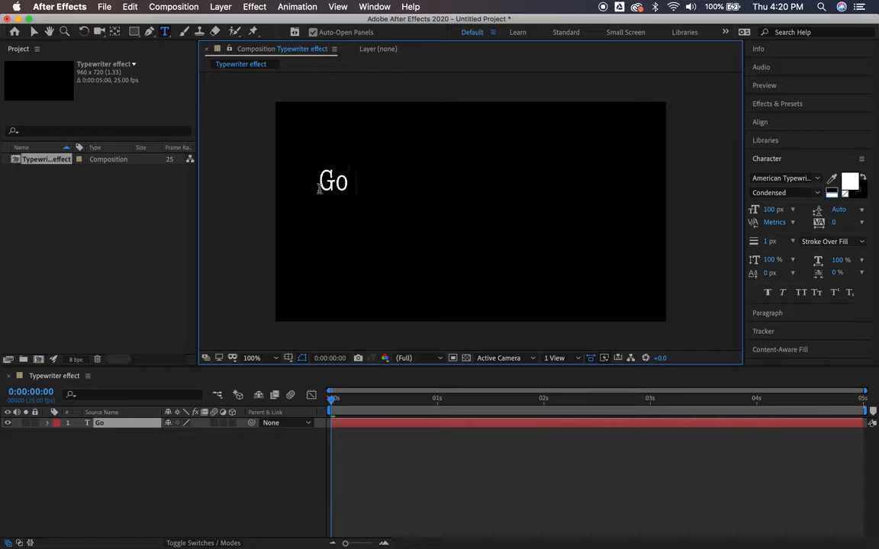
pyautogui.write(' ahead,')
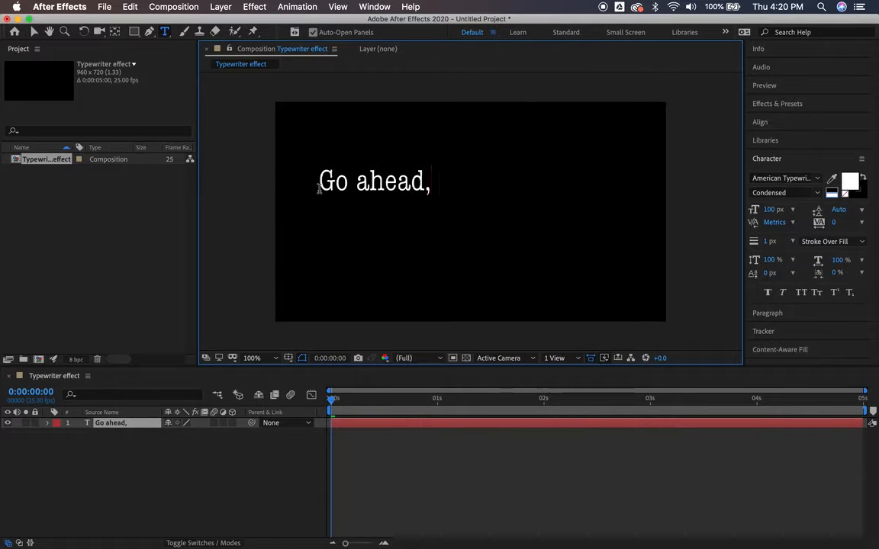
pyautogui.write(' make my')
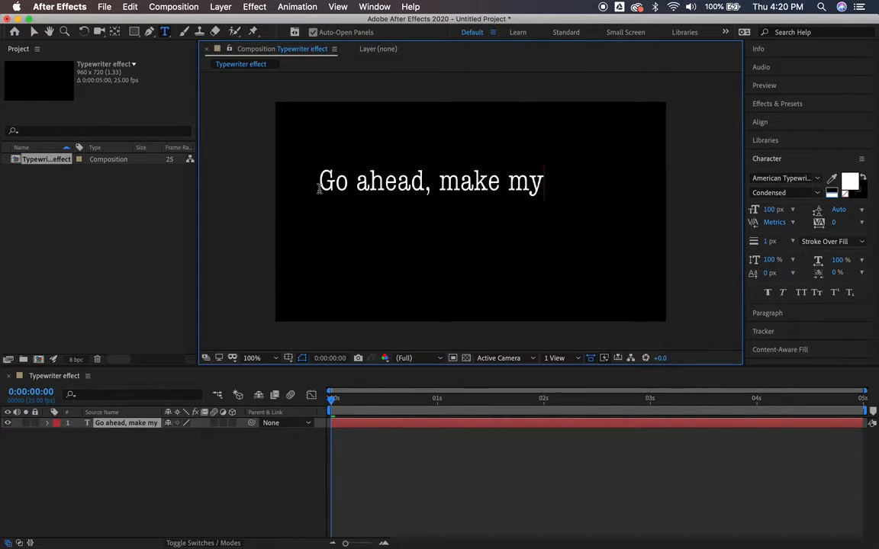
pyautogui.write(' day.')
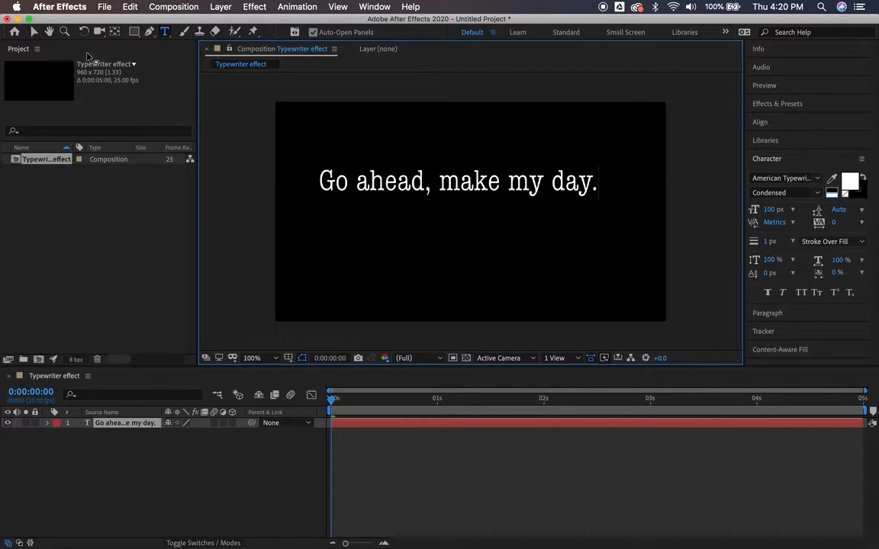
pyautogui.click(33, 33)
pyautogui.moveTo(369, 189); pyautogui.dragTo(384, 218)
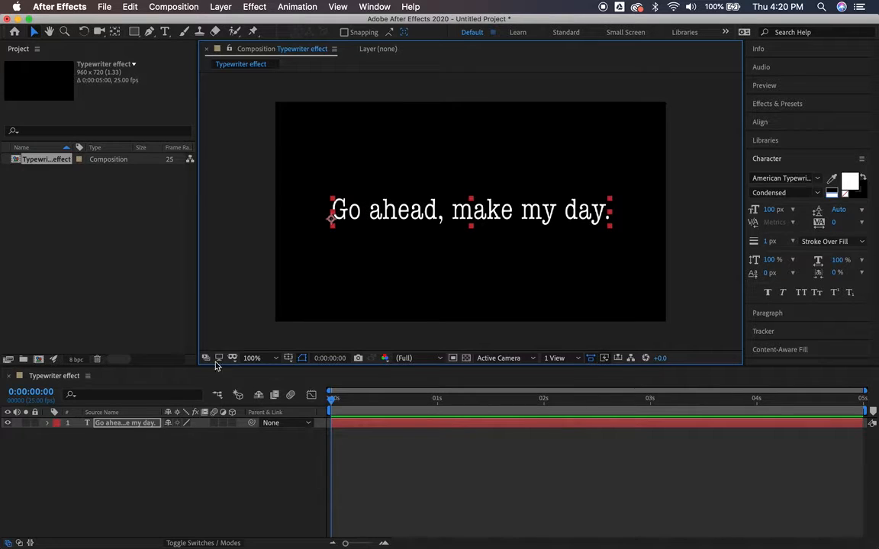
# Add a Character Offset animator to the text layer
pyautogui.click(48, 425)
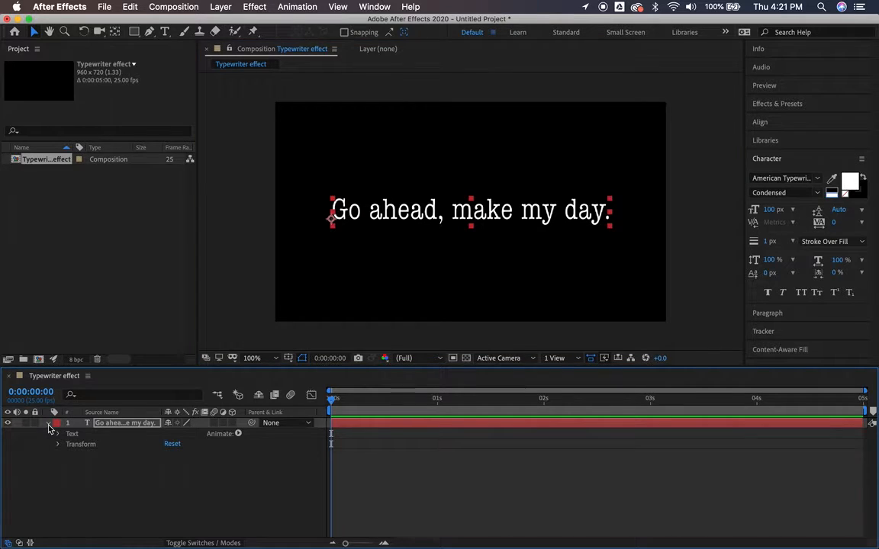
pyautogui.click(238, 434)
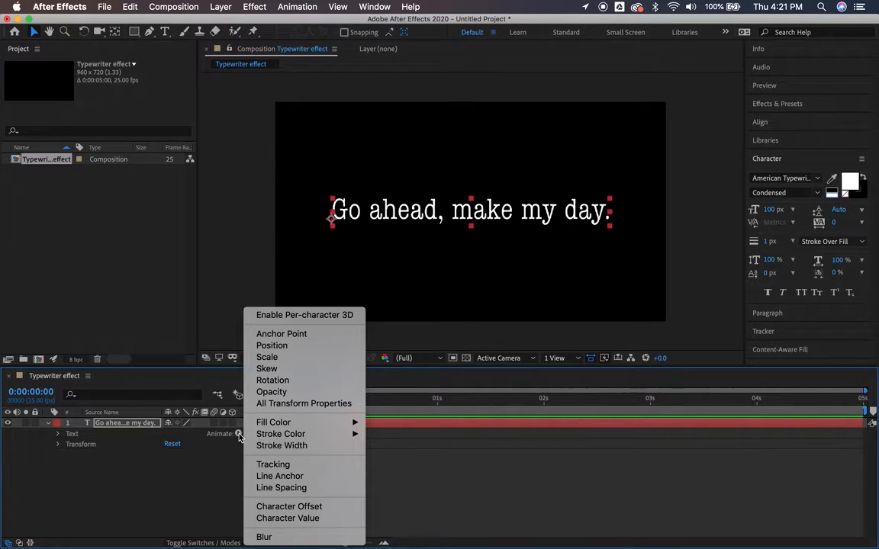
pyautogui.click(291, 508)
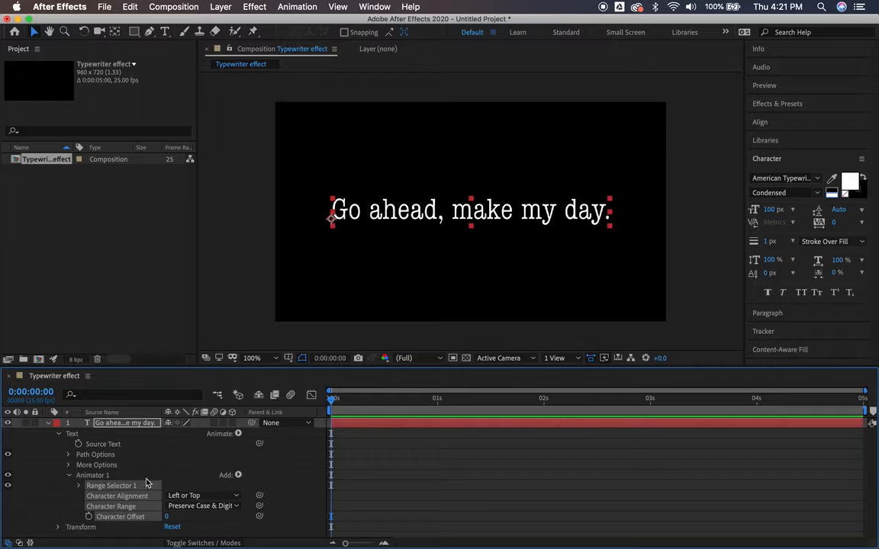
# Add an Opacity property to the text layer's Animator 1 and set it to 0%
pyautogui.click(238, 476)
pyautogui.moveTo(265, 478)
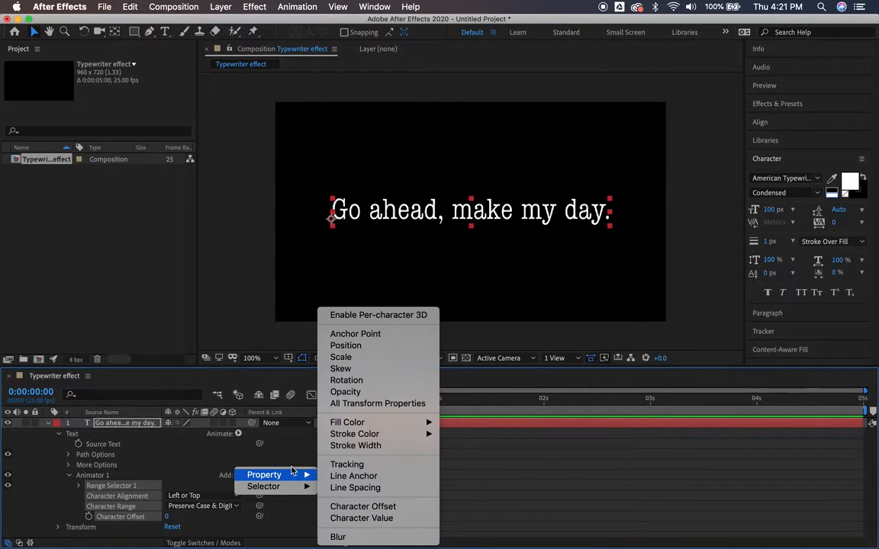
pyautogui.click(377, 392)
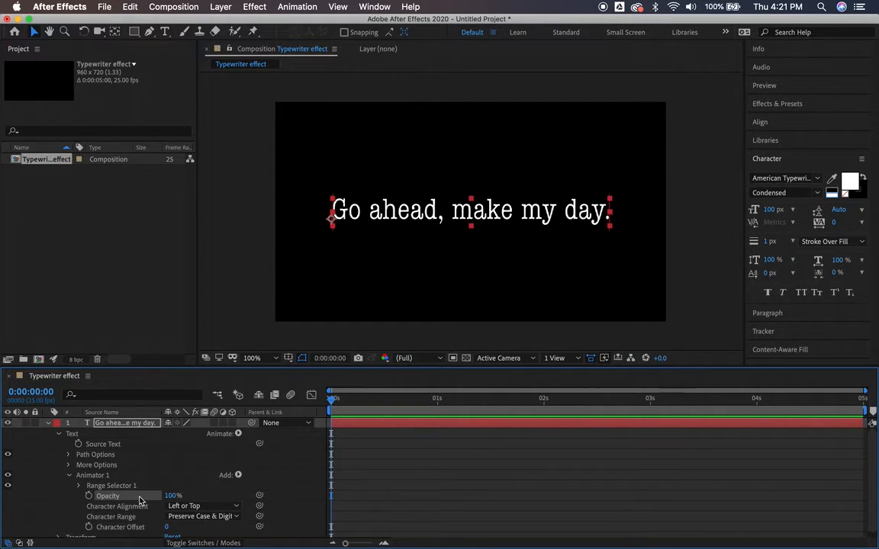
pyautogui.click(171, 497)
pyautogui.write('0')
pyautogui.press('Return')
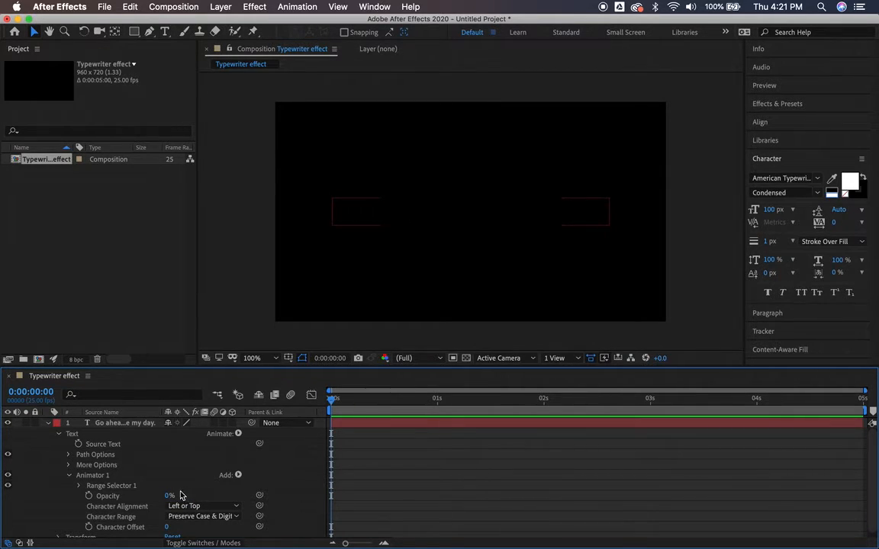
# Keyframe Range Selector 1's Start at 0% at 0:00:00:00 and at 100% at 0:00:04:24
pyautogui.click(80, 486)
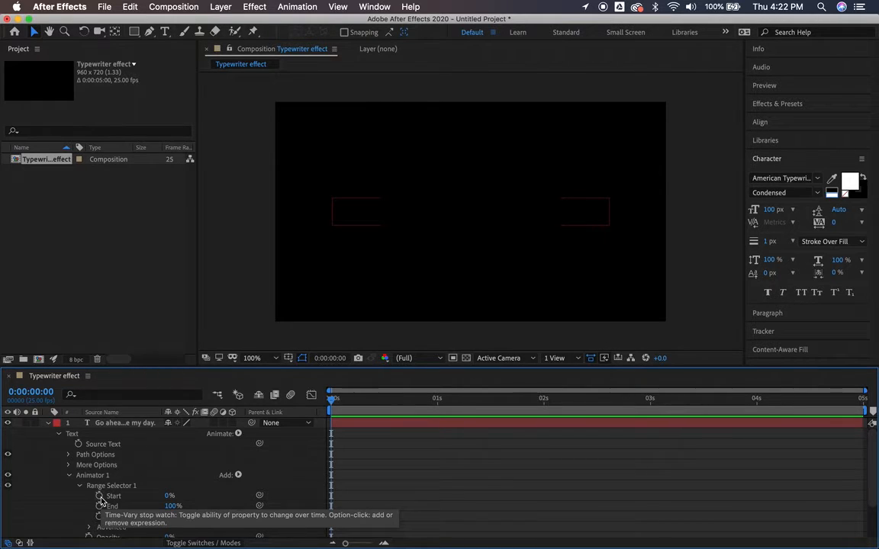
pyautogui.click(99, 496)
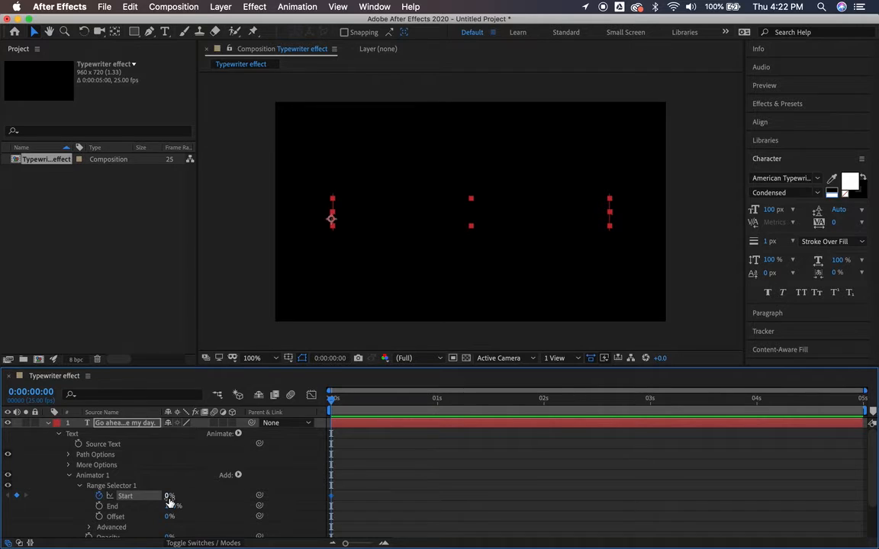
pyautogui.click(331, 400)
pyautogui.moveTo(332, 402); pyautogui.dragTo(873, 467)
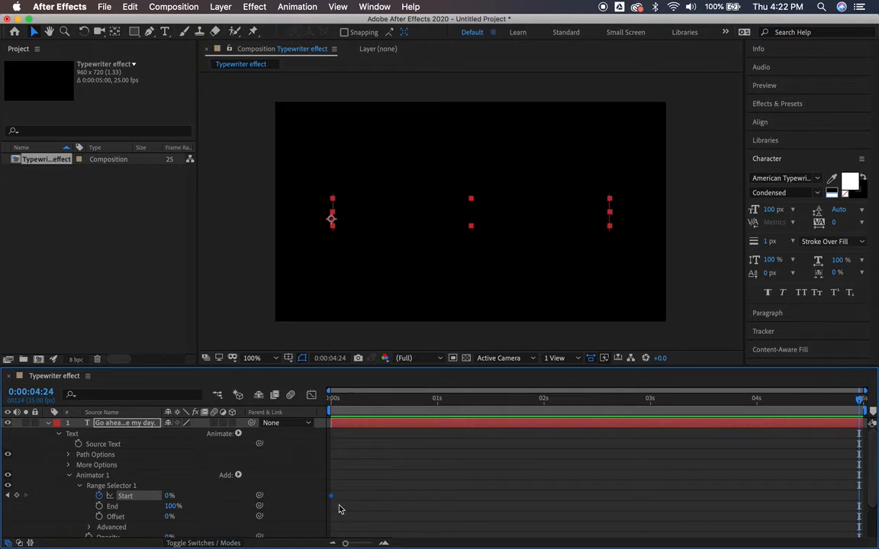
pyautogui.click(168, 496)
pyautogui.write('100')
pyautogui.click(214, 500)
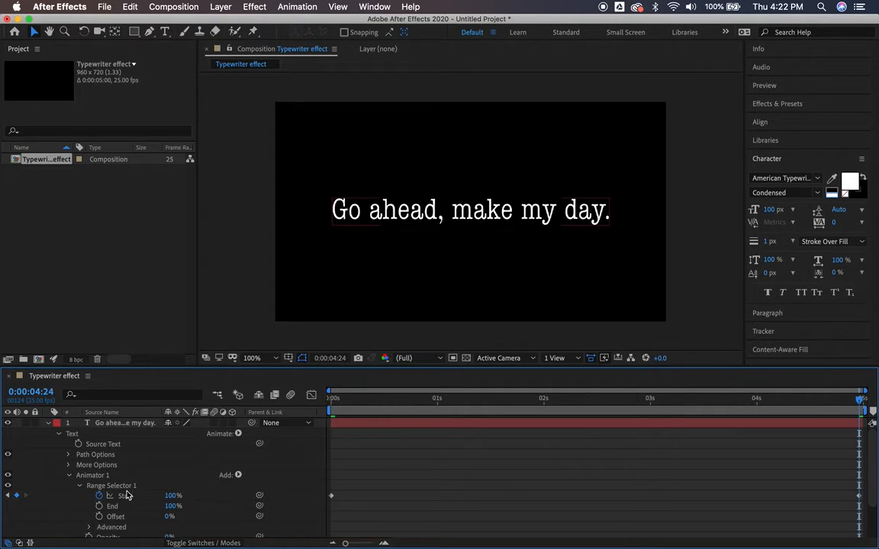
# Set the Smoothness in Range Selector 1's advanced options to 0%
pyautogui.scroll(-1, 82, 494)
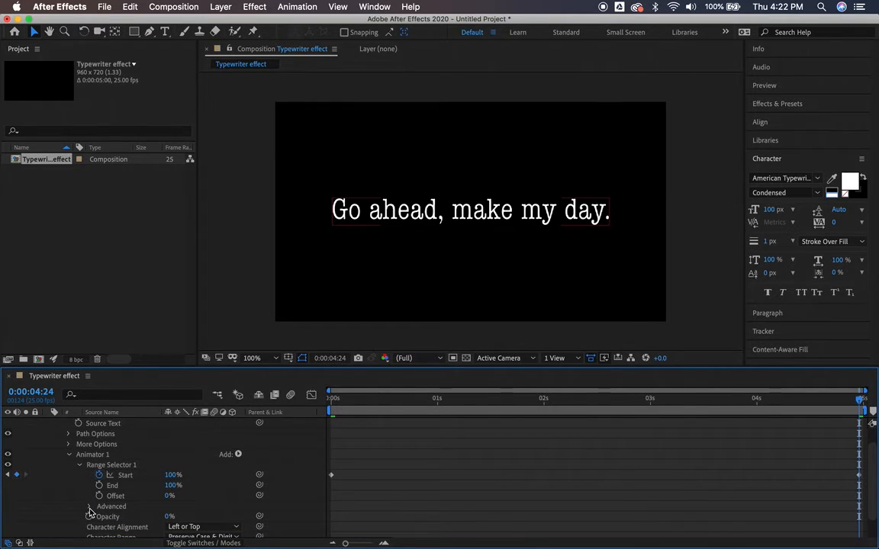
pyautogui.click(90, 508)
pyautogui.scroll(-3, 89, 512)
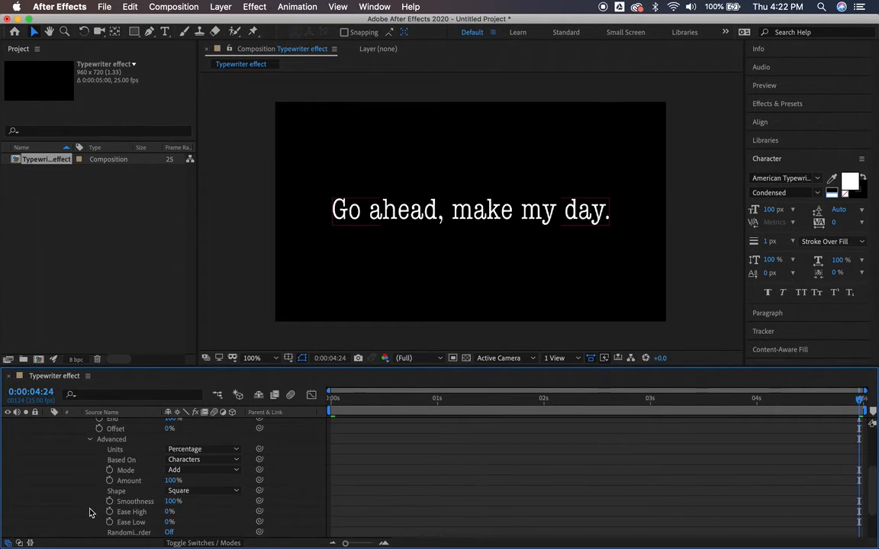
pyautogui.click(170, 503)
pyautogui.write('0')
pyautogui.press('Return')
# Collapse the text layer's properties and preview the typewriter animation from the start of the composition
pyautogui.scroll(5, 252, 507)
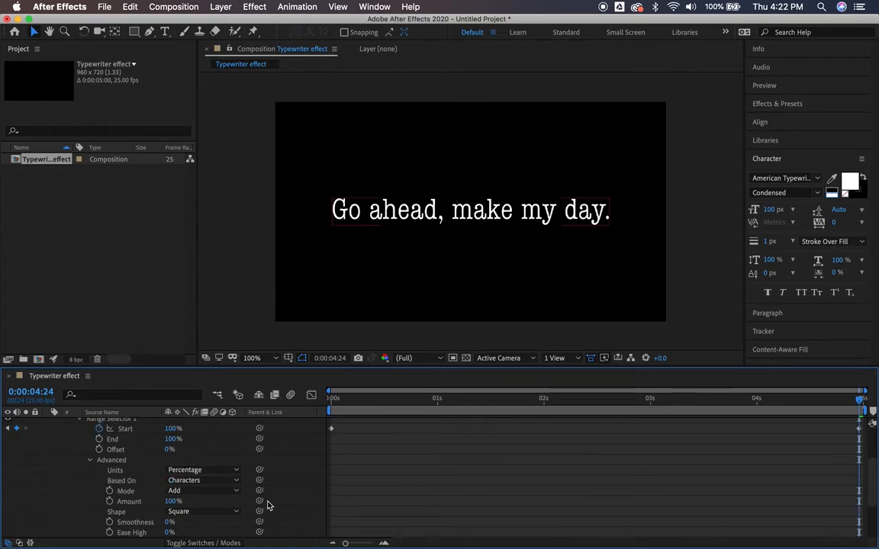
pyautogui.click(48, 424)
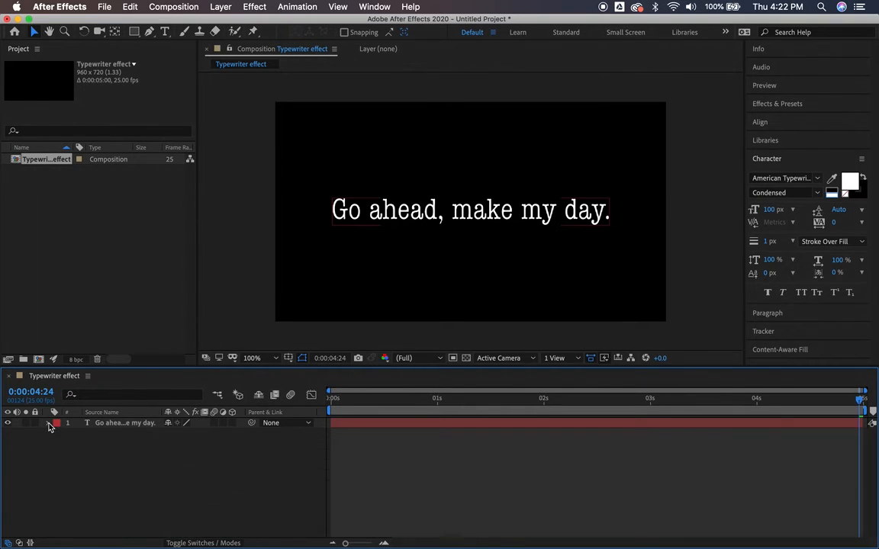
pyautogui.moveTo(857, 399); pyautogui.dragTo(226, 428)
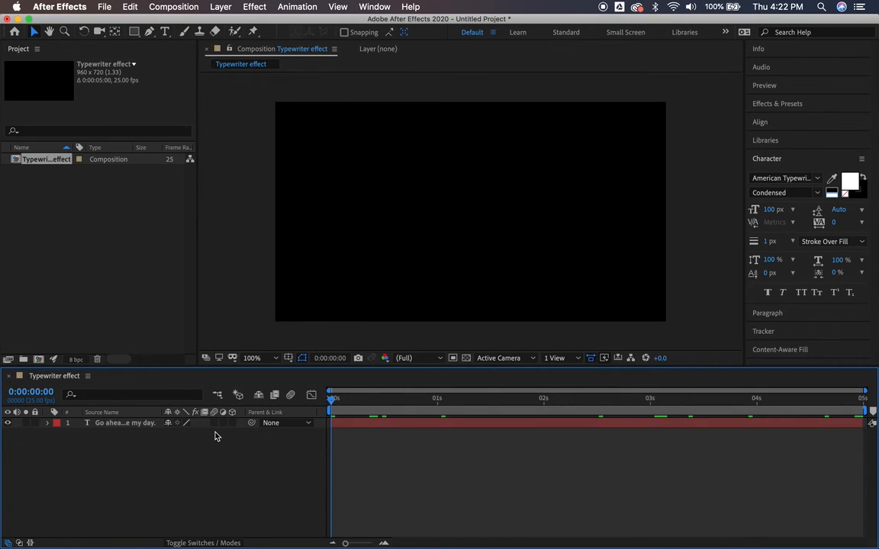
pyautogui.press('space')
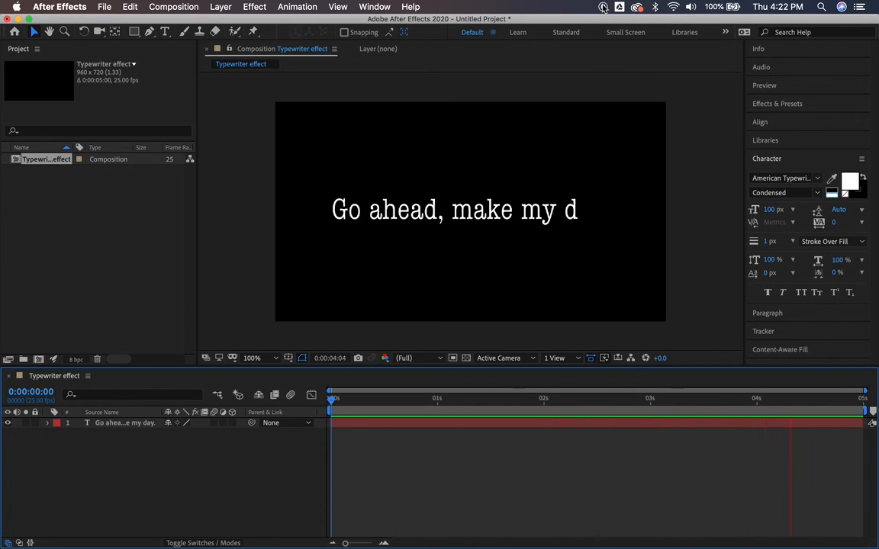
pyautogui.press('space')
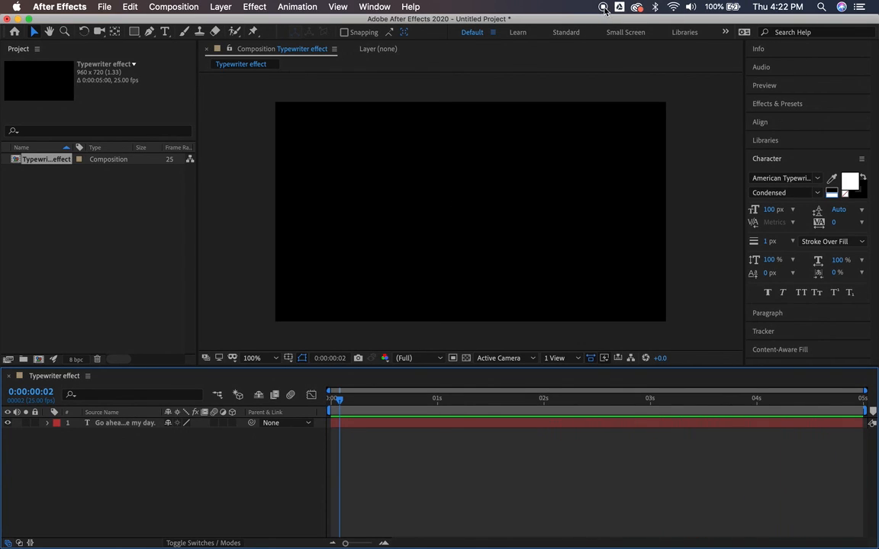